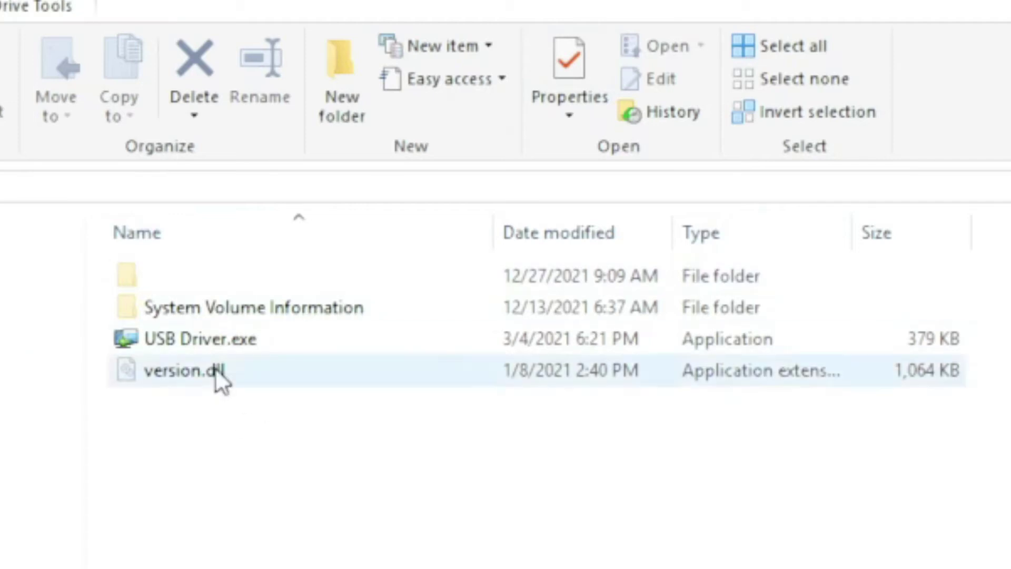
Step: Select the suspicious USB Driver.exe file in the drive listing
click(158, 337)
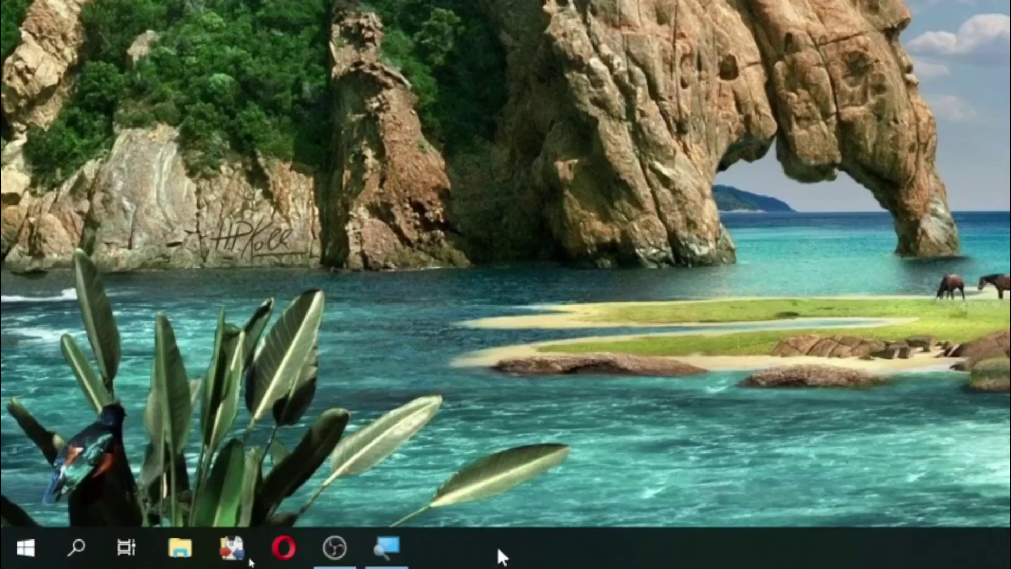
Step: Launch Task Manager from the taskbar and end the Microsoft Silverlight Out-of-Browser process
right_click(501, 556)
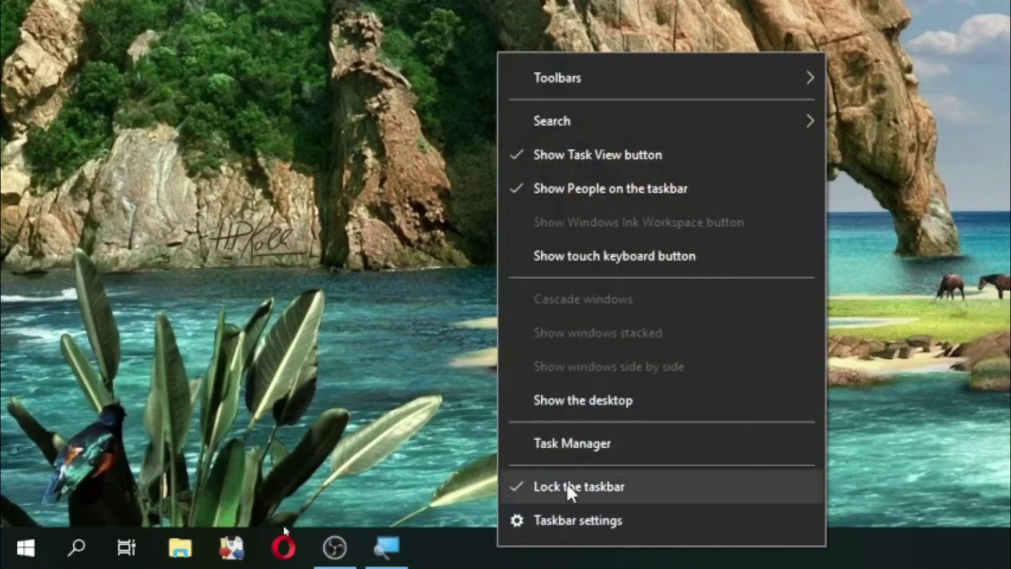
click(566, 442)
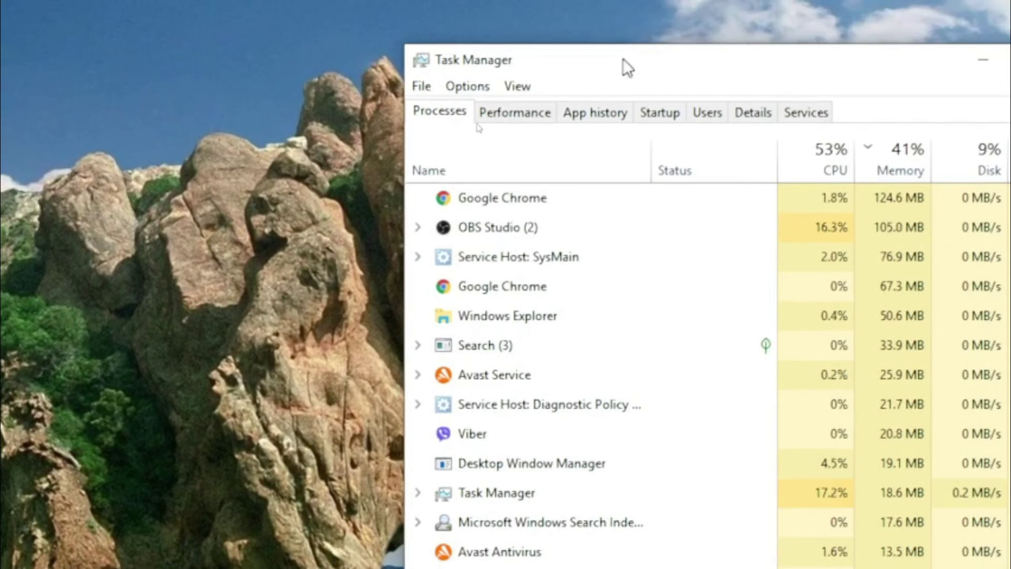
drag(624, 59, 430, 20)
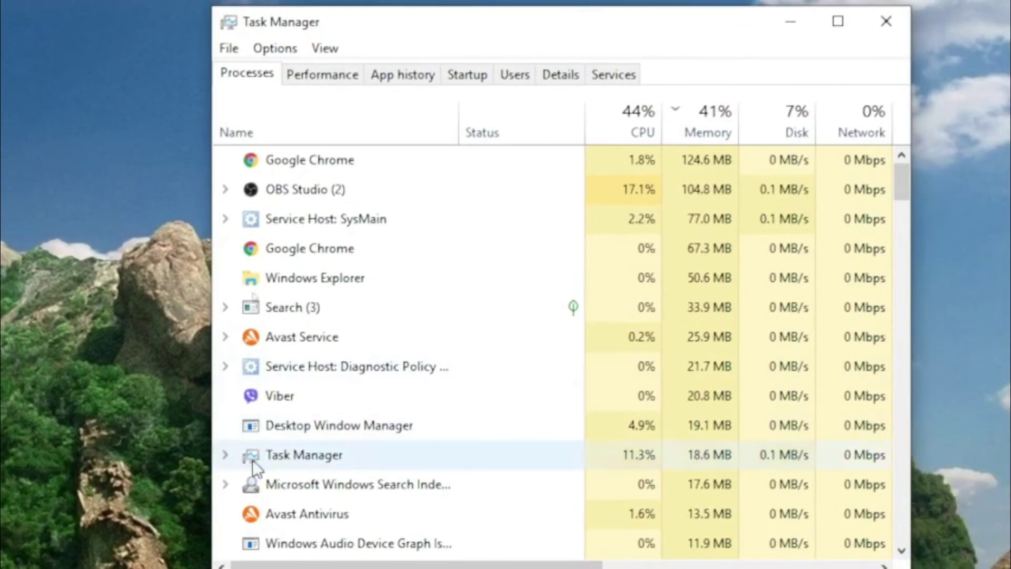
scroll(281, 348, down, 15)
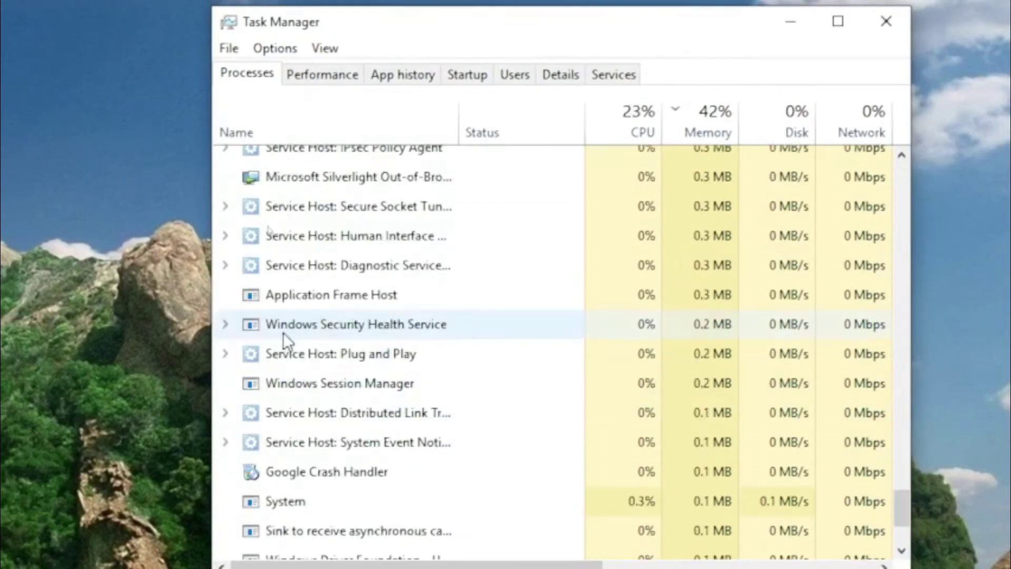
click(292, 171)
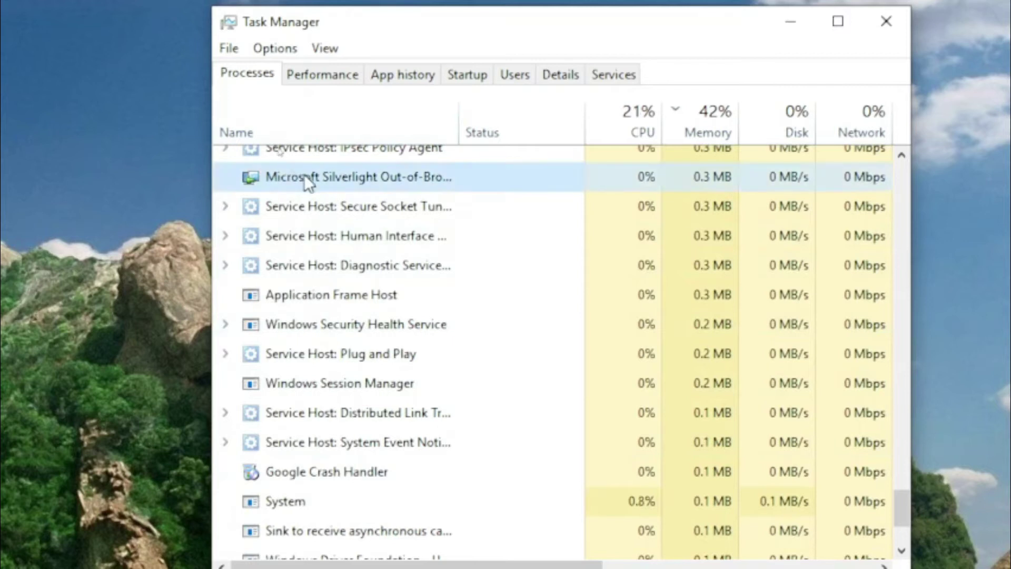
right_click(304, 174)
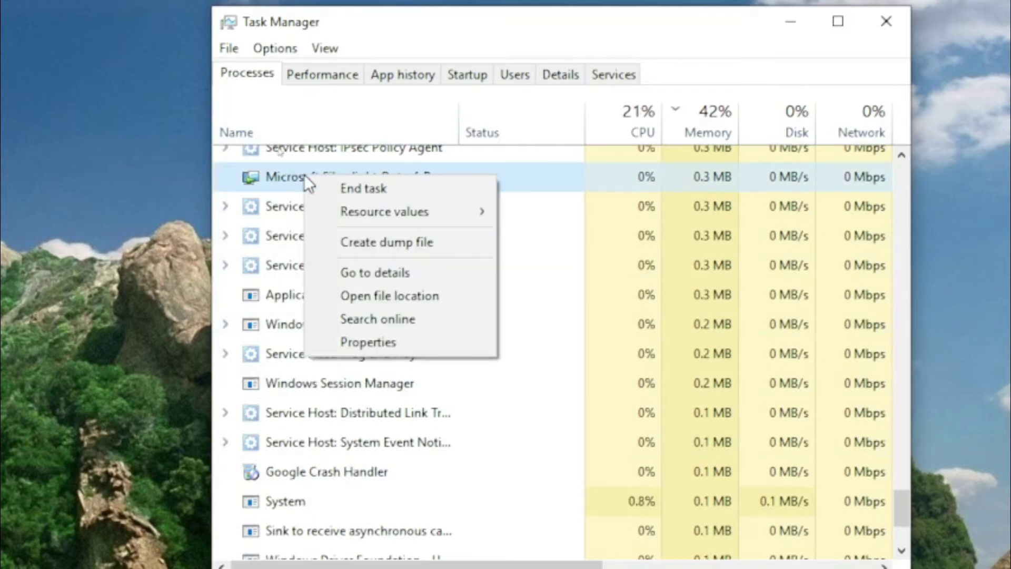
click(356, 188)
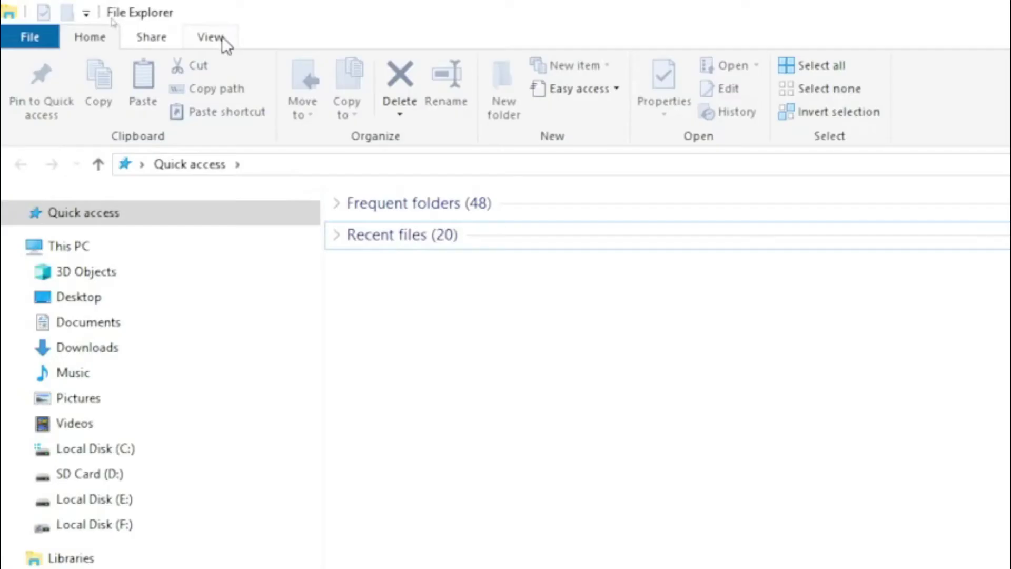
Step: Turn on Hidden items in the View tab's Show/hide group
click(219, 36)
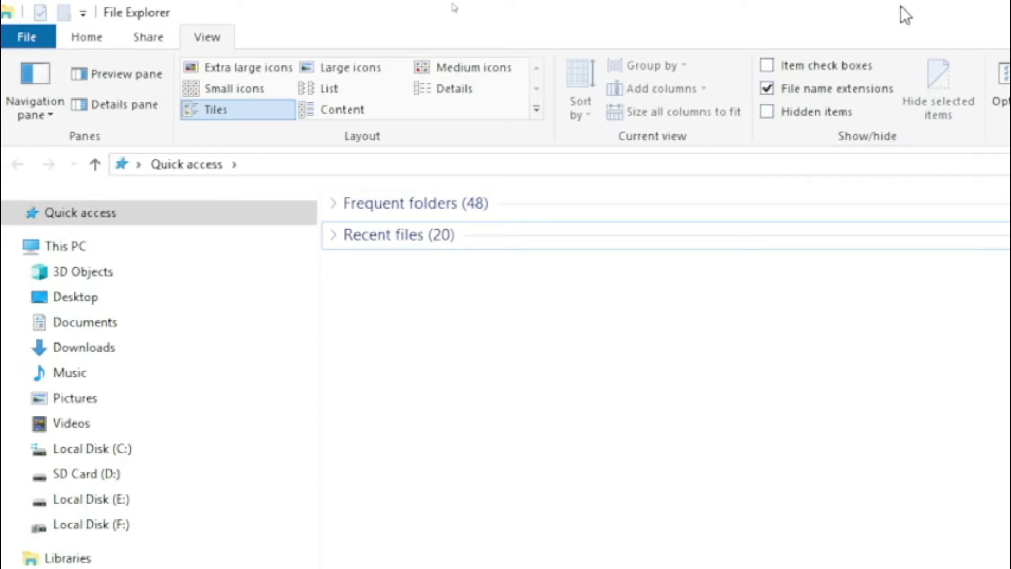
click(768, 113)
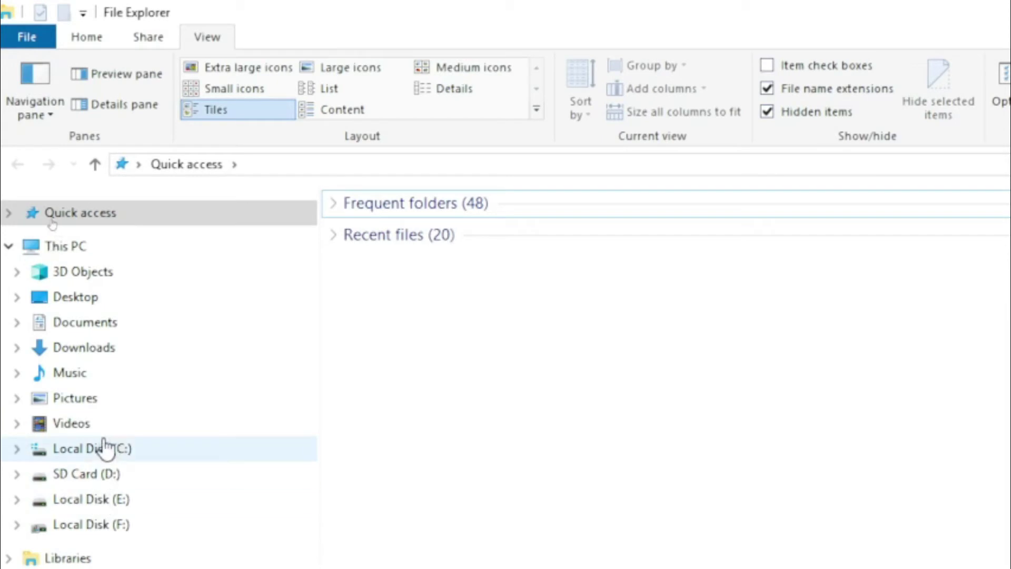
Step: Navigate to C:\Users\Public\Libraries, where MSBuild.EXE and version.dll are listed
click(83, 447)
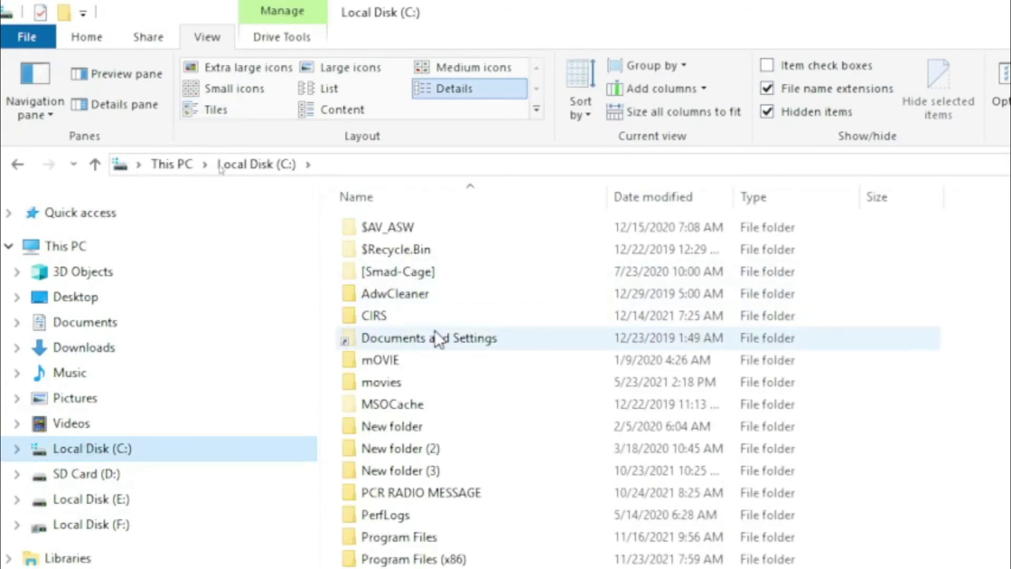
click(414, 449)
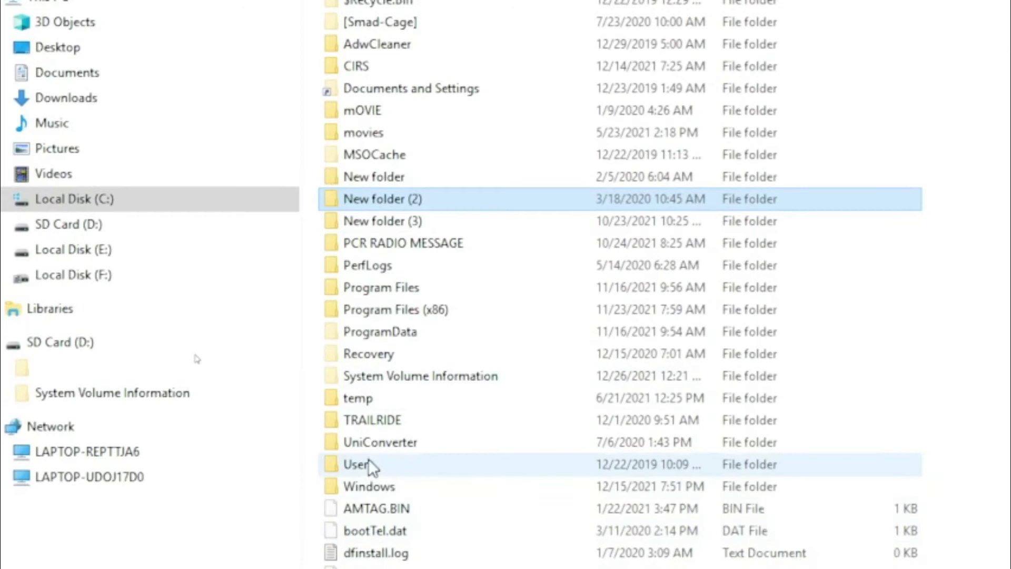
double_click(369, 465)
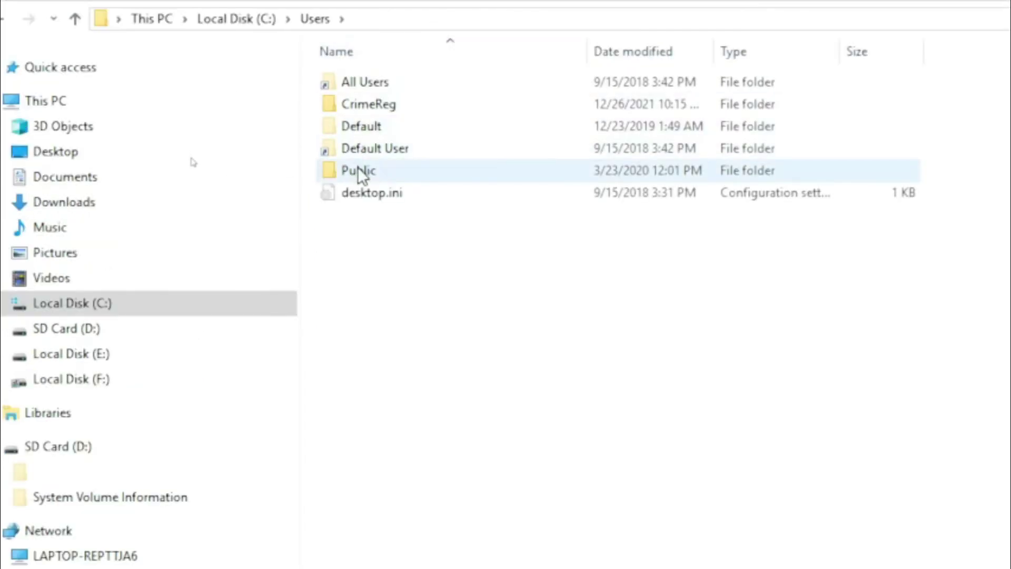
double_click(359, 172)
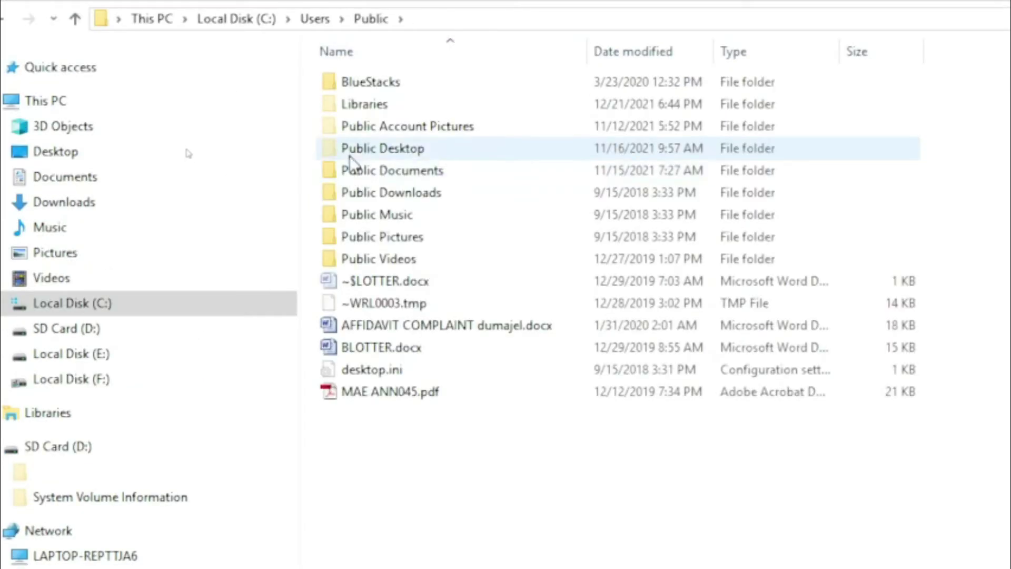
double_click(363, 105)
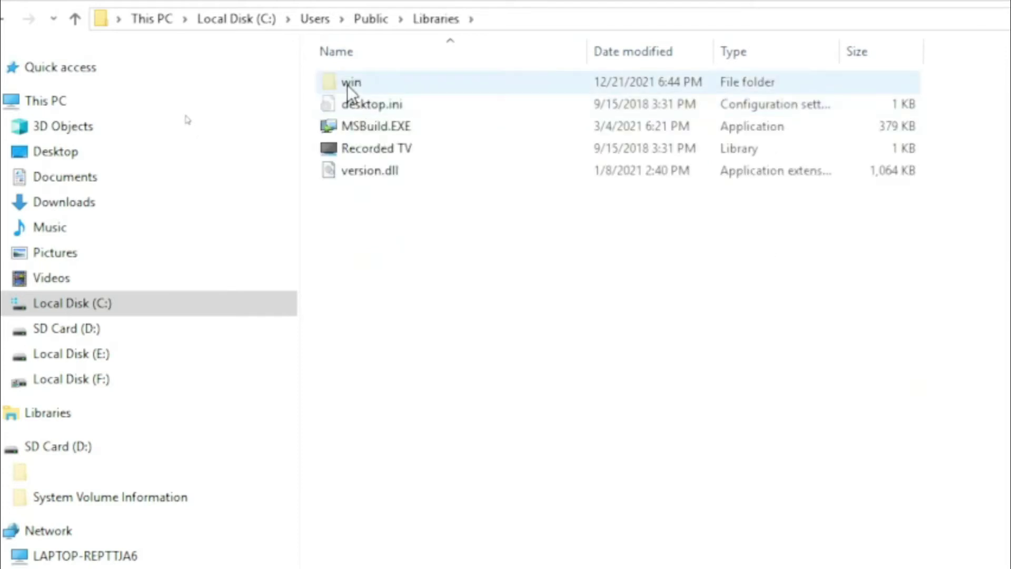
Step: Delete desktop.ini, MSBuild.EXE and version.dll from Libraries, then restart File Explorer
click(375, 109)
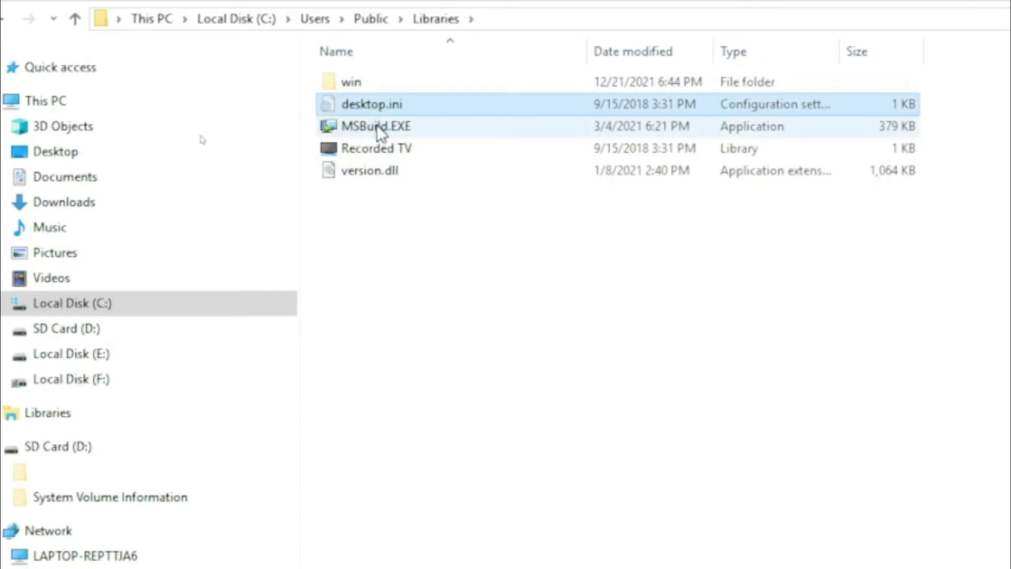
ctrl+click(369, 130)
ctrl+click(369, 179)
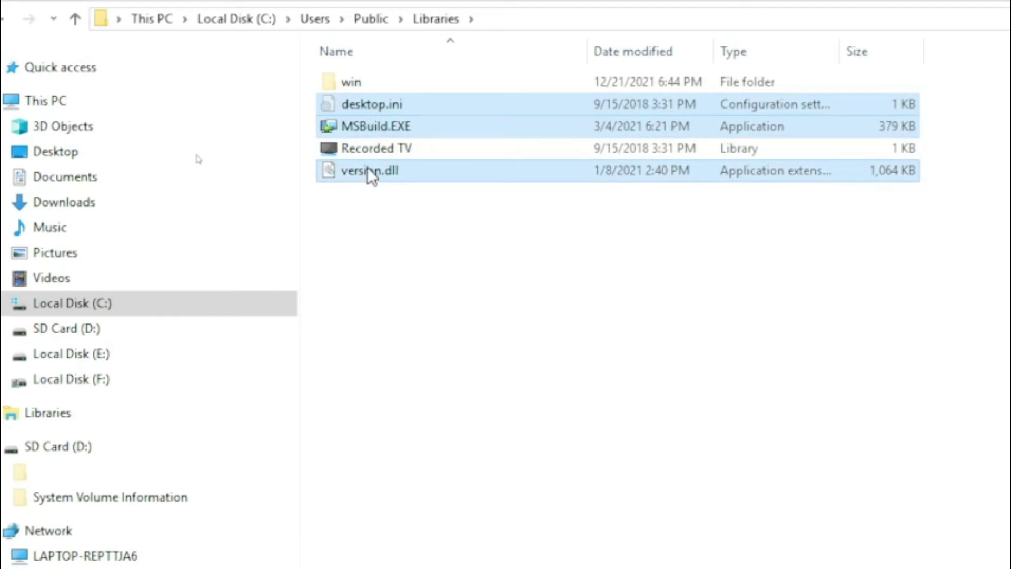
right_click(440, 112)
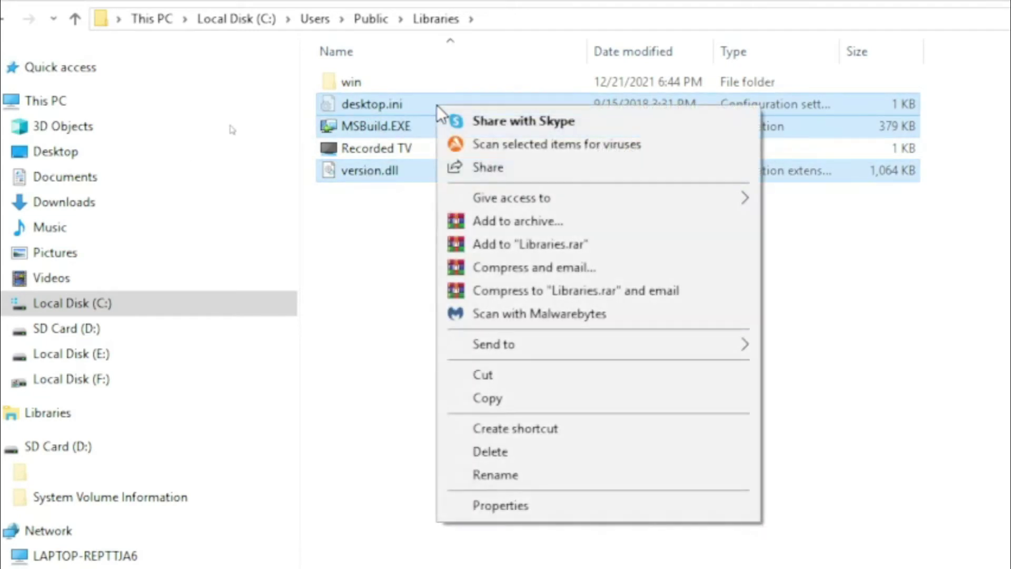
click(506, 456)
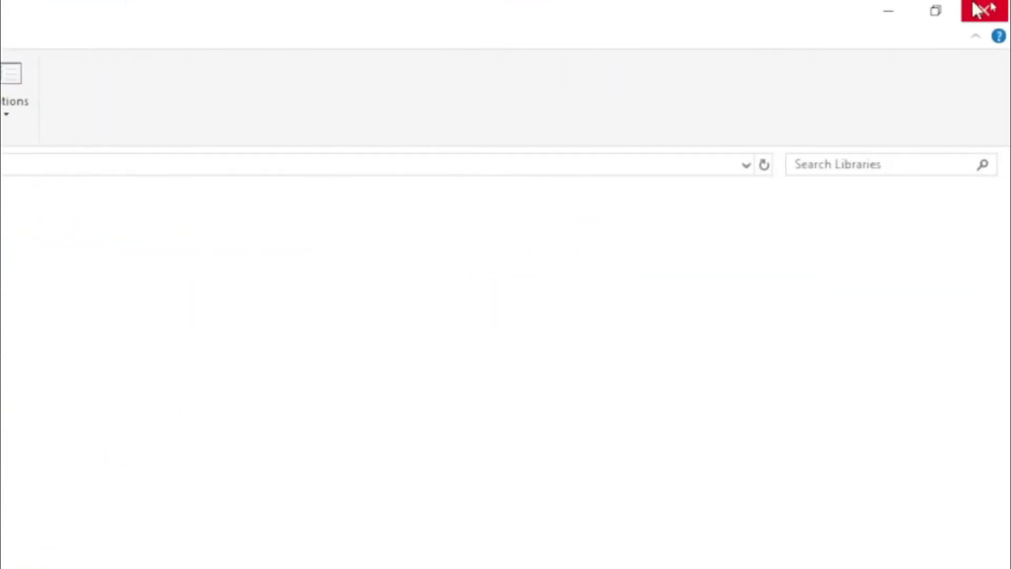
click(984, 9)
click(91, 559)
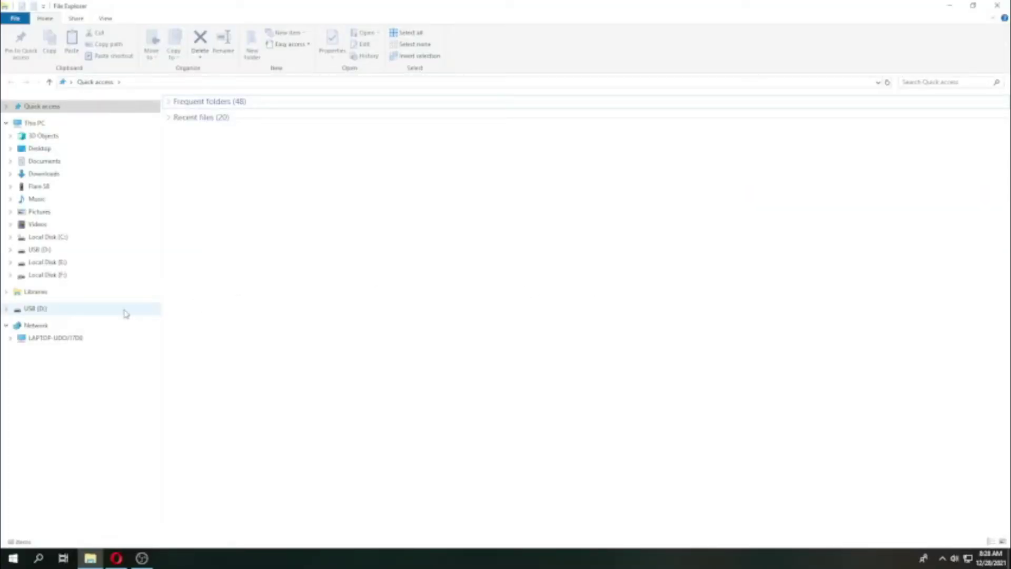
Step: Open USB (D:) and drill down to the fifth level of nested unnamed folders
click(34, 312)
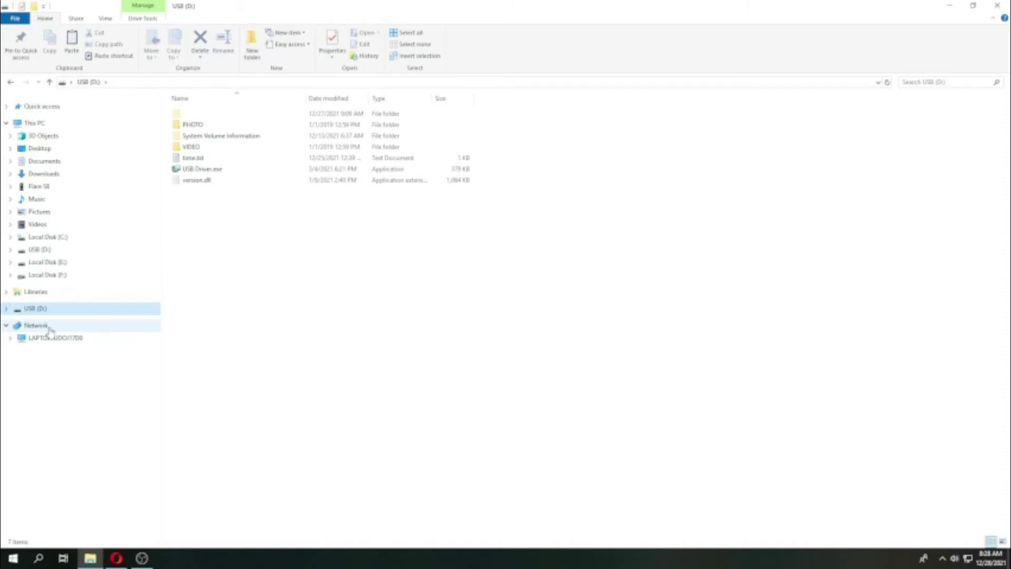
click(413, 264)
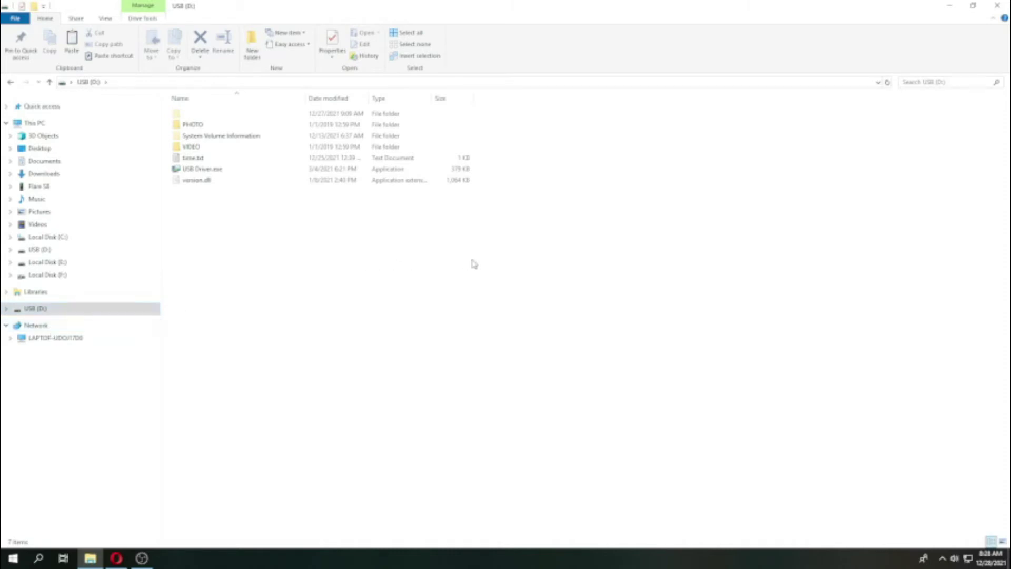
double_click(178, 115)
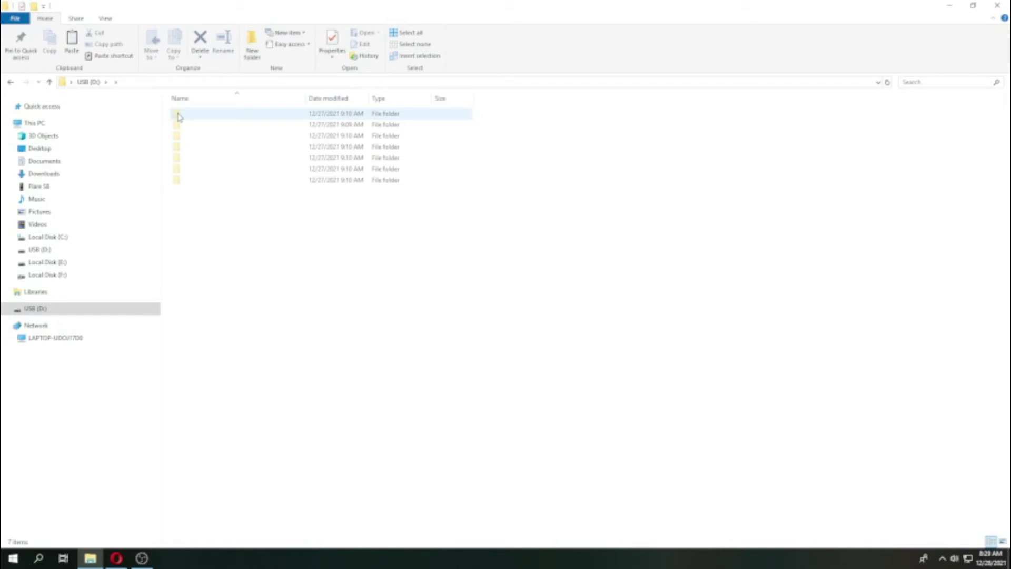
click(178, 115)
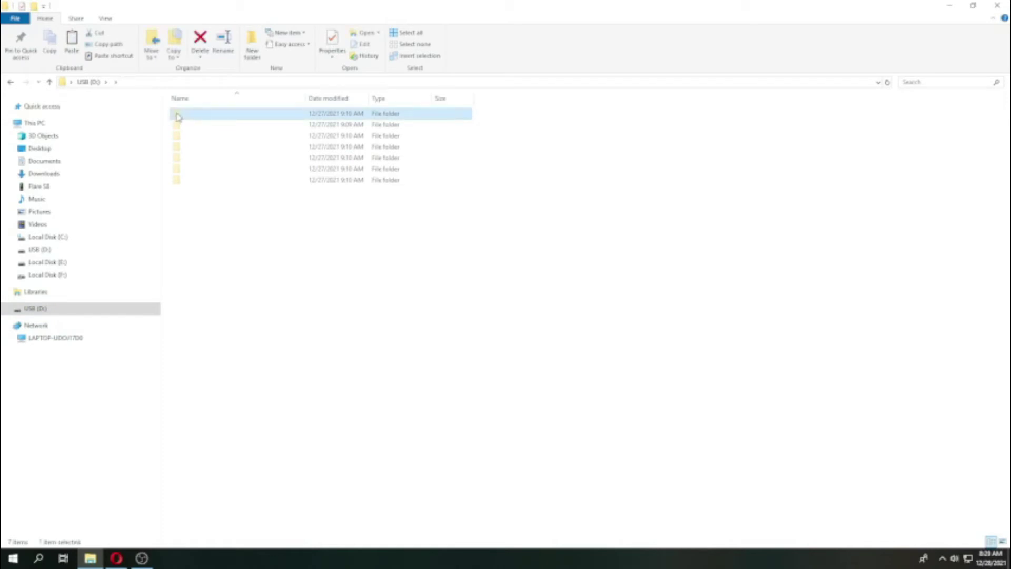
double_click(179, 114)
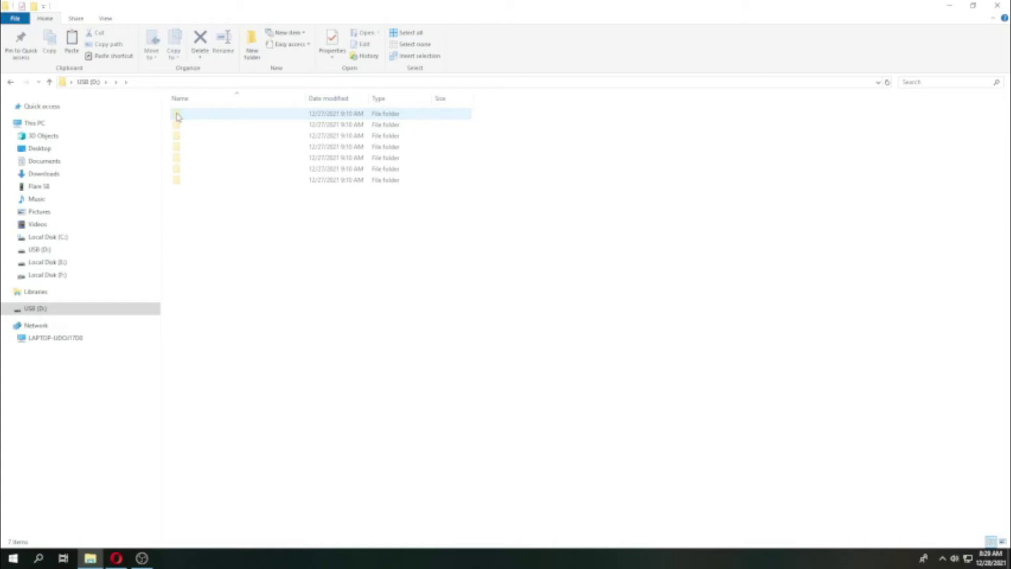
click(178, 116)
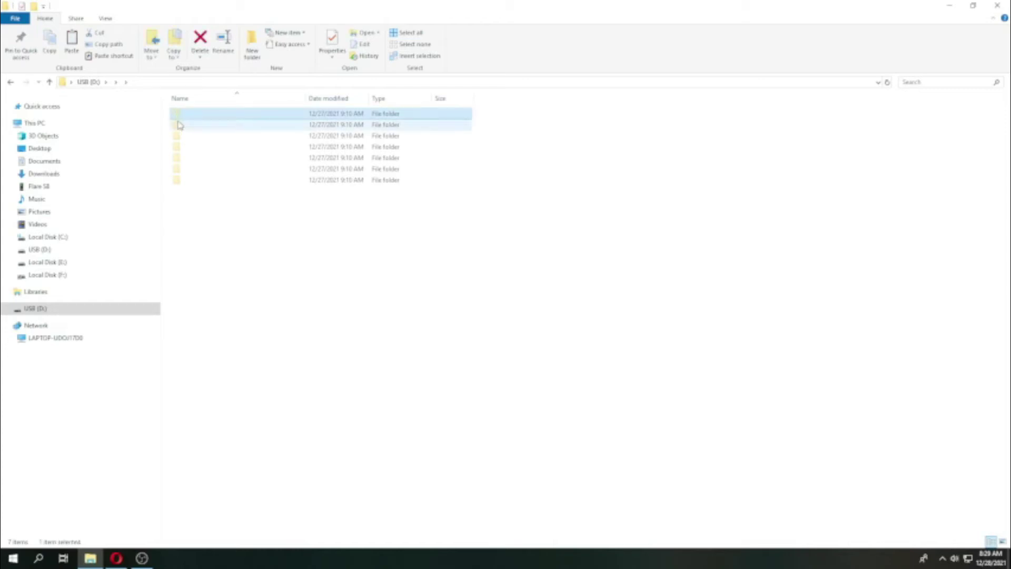
click(178, 148)
click(179, 157)
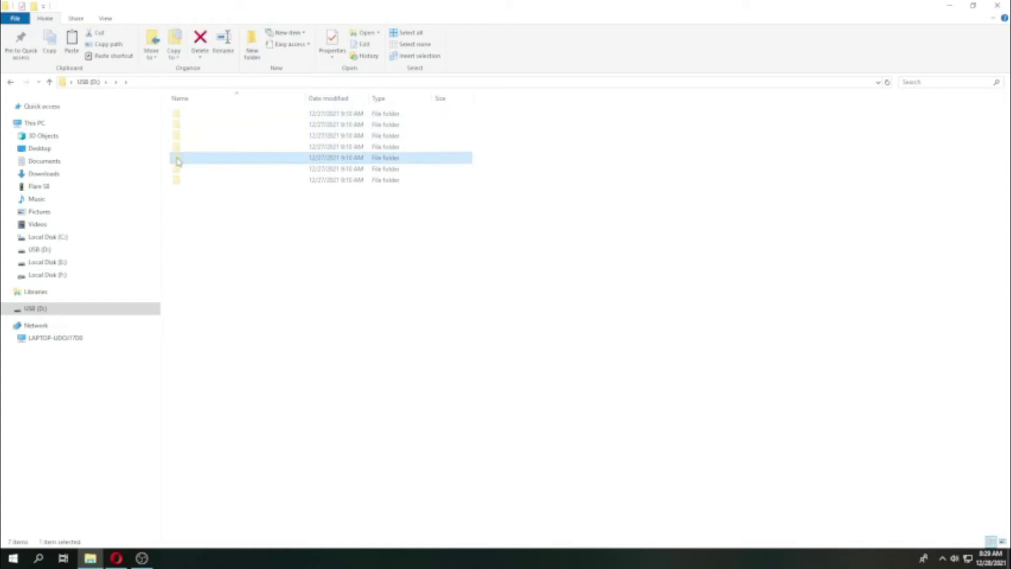
double_click(178, 159)
click(178, 114)
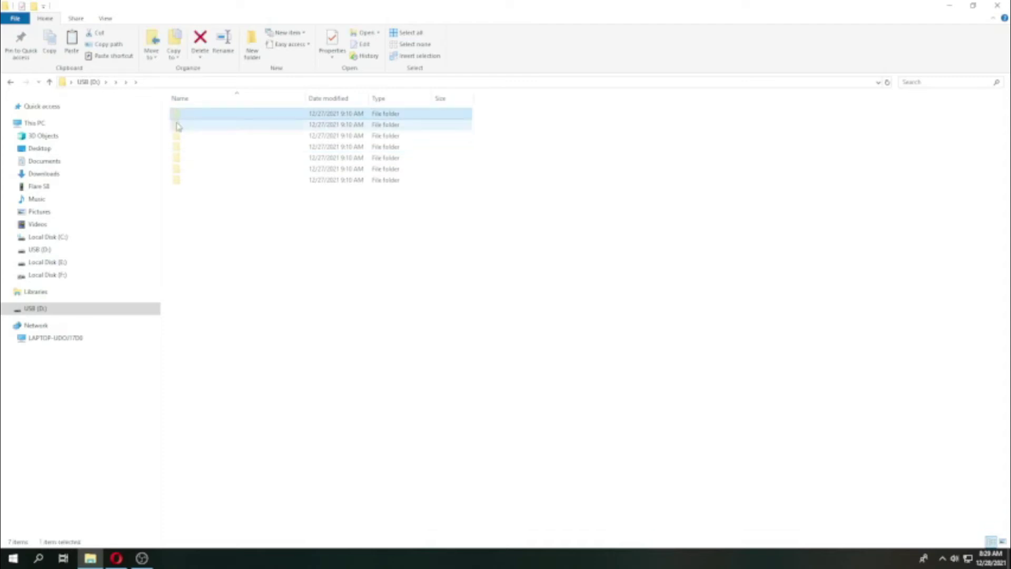
click(178, 127)
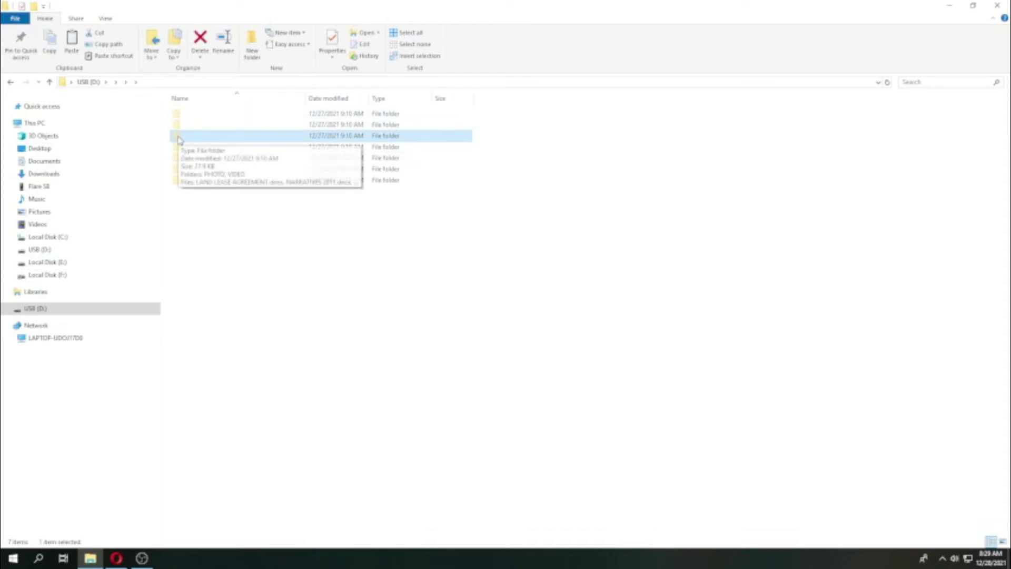
Step: Cut all five user items from the blank-named folder and return to the USB (D:) root
double_click(179, 138)
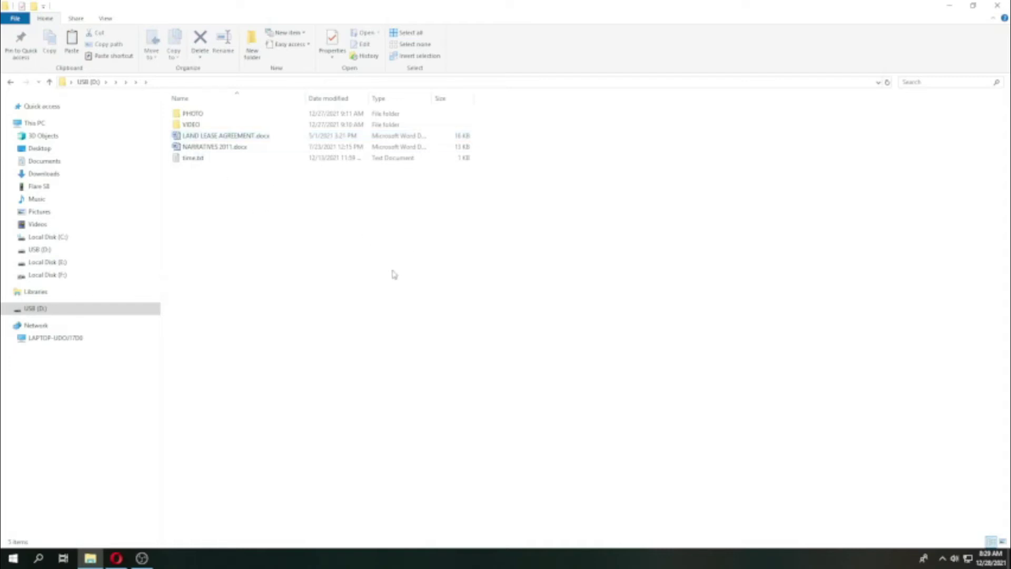
drag(269, 207, 171, 103)
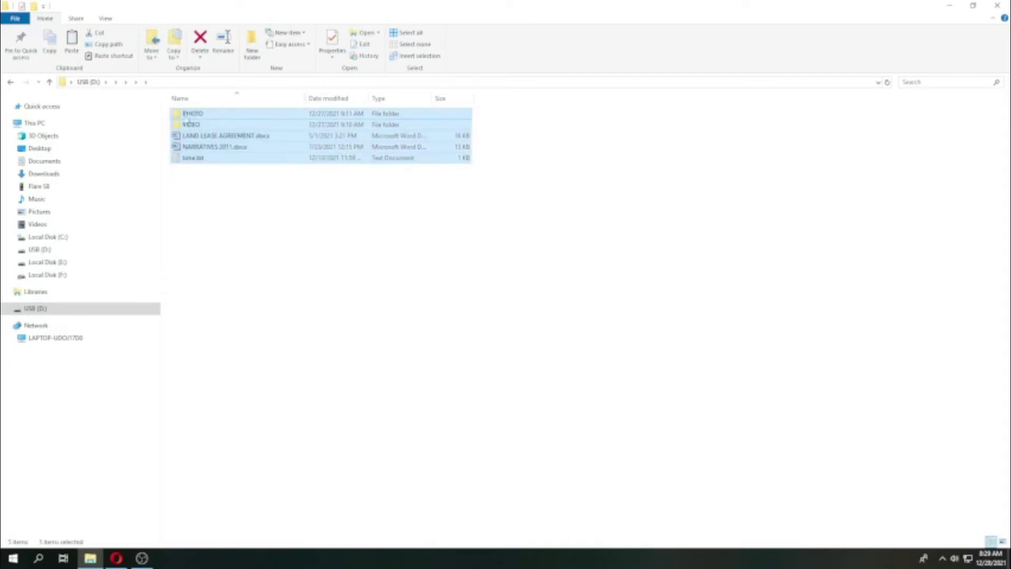
right_click(234, 127)
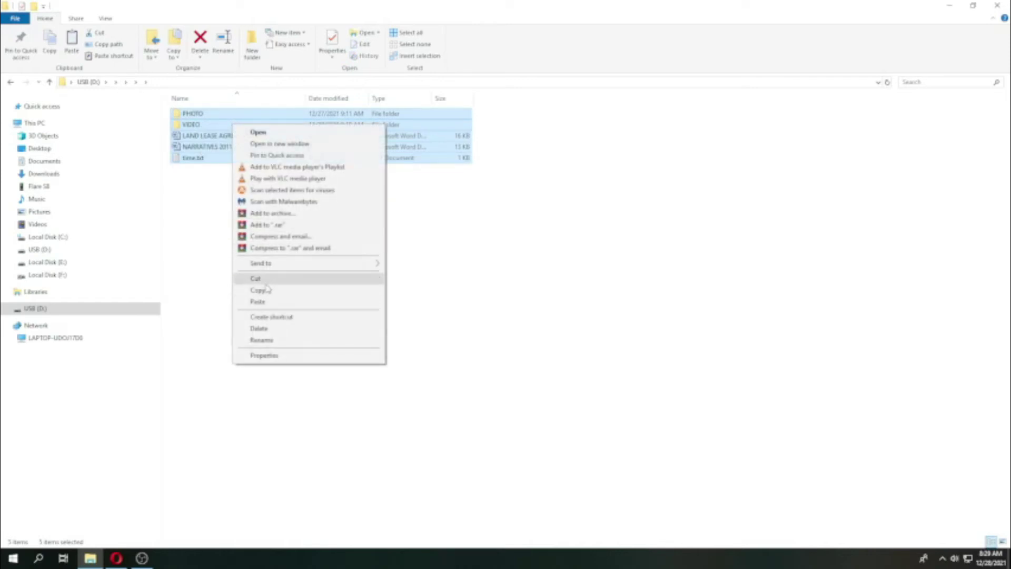
click(267, 280)
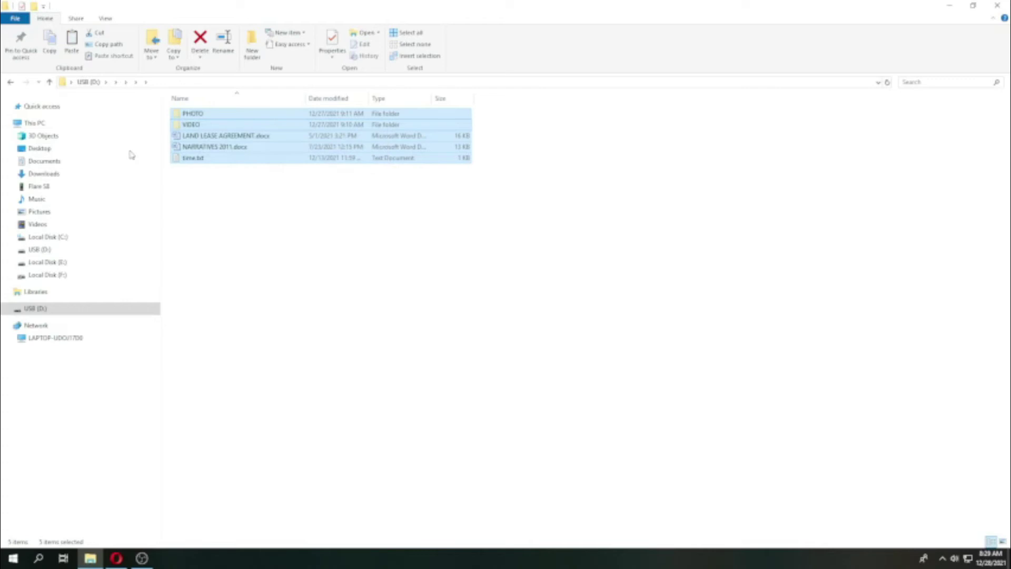
click(34, 311)
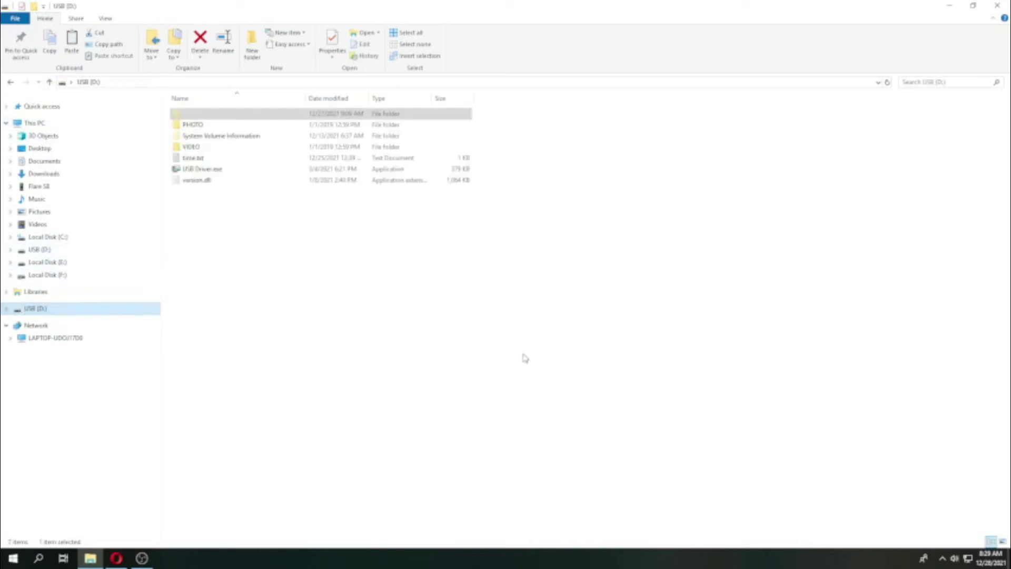
Step: Paste the five items into the USB (D:) root, replacing the existing time.txt
right_click(448, 358)
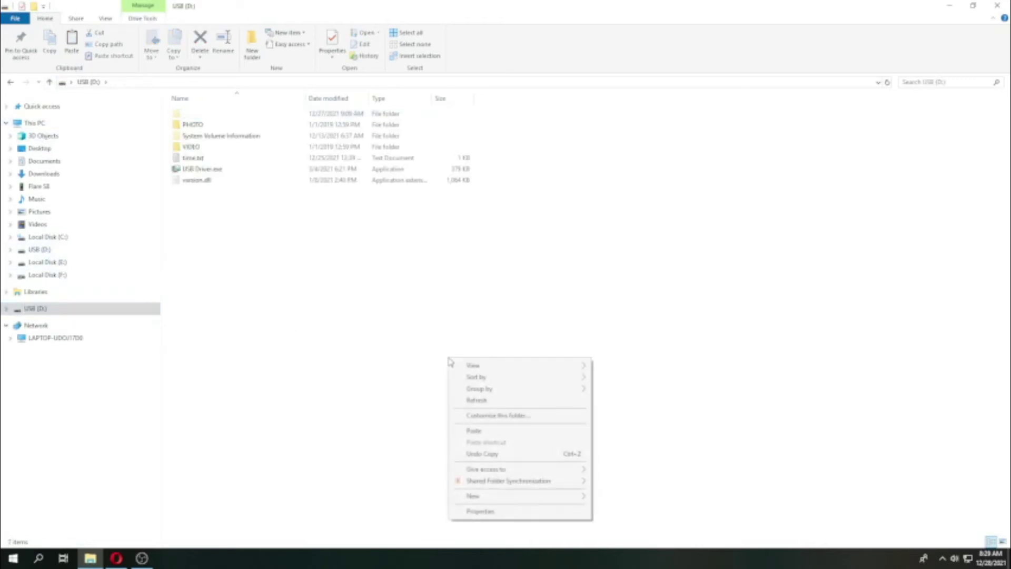
click(483, 434)
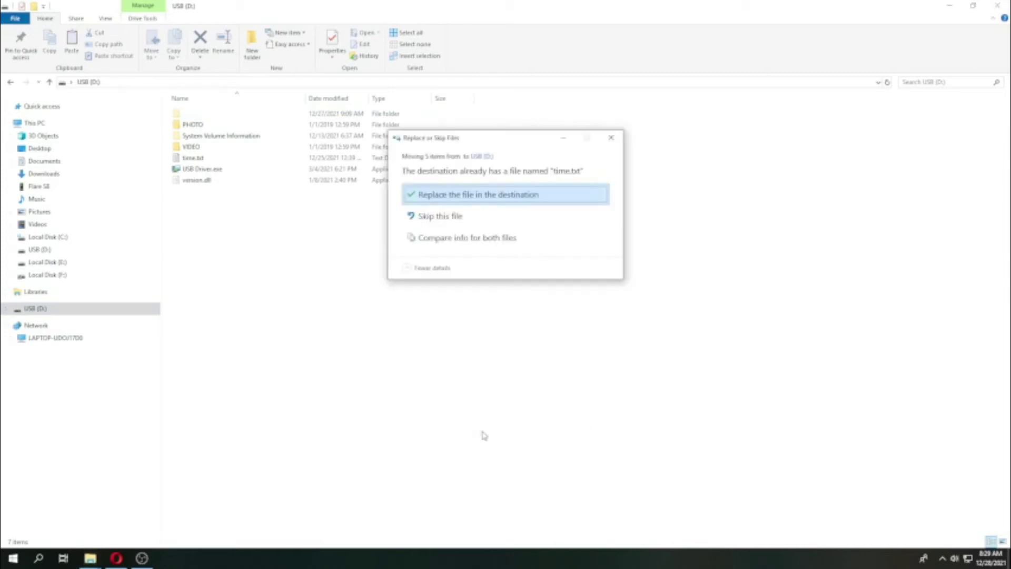
click(448, 199)
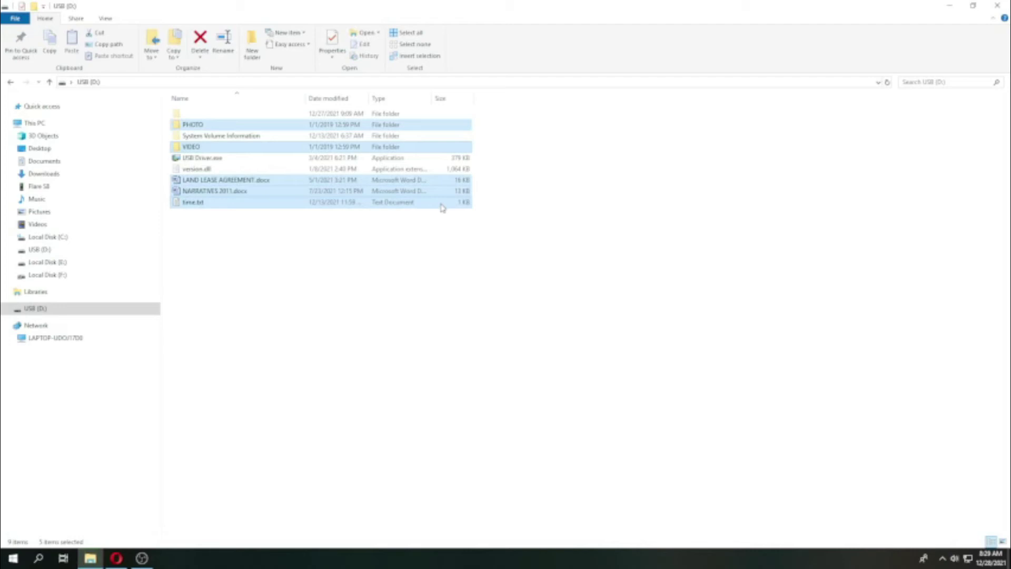
Step: Delete version.dll, USB Driver.exe, System Volume Information and the blank folder, confirming for all items
click(333, 384)
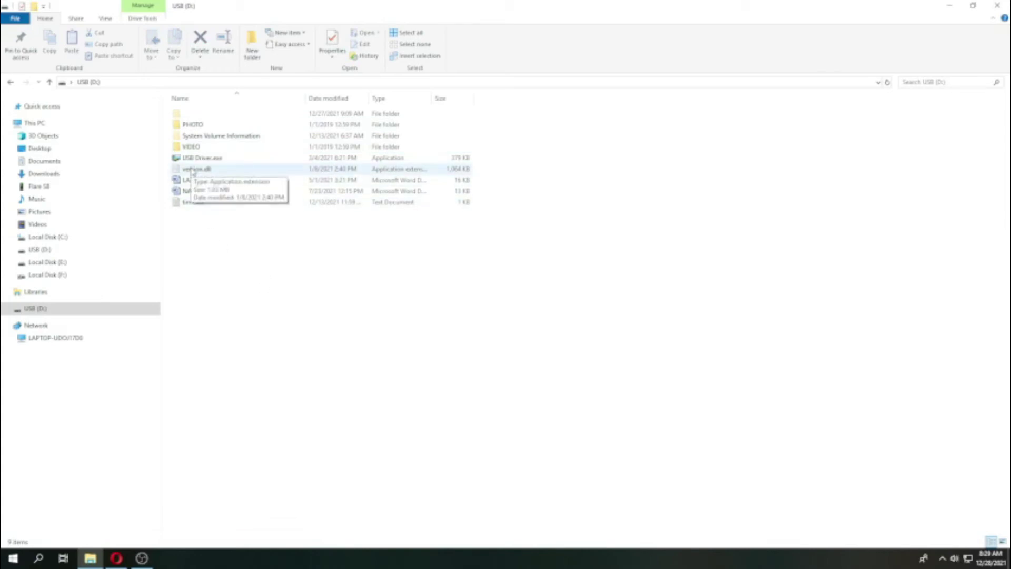
click(191, 169)
ctrl+click(197, 158)
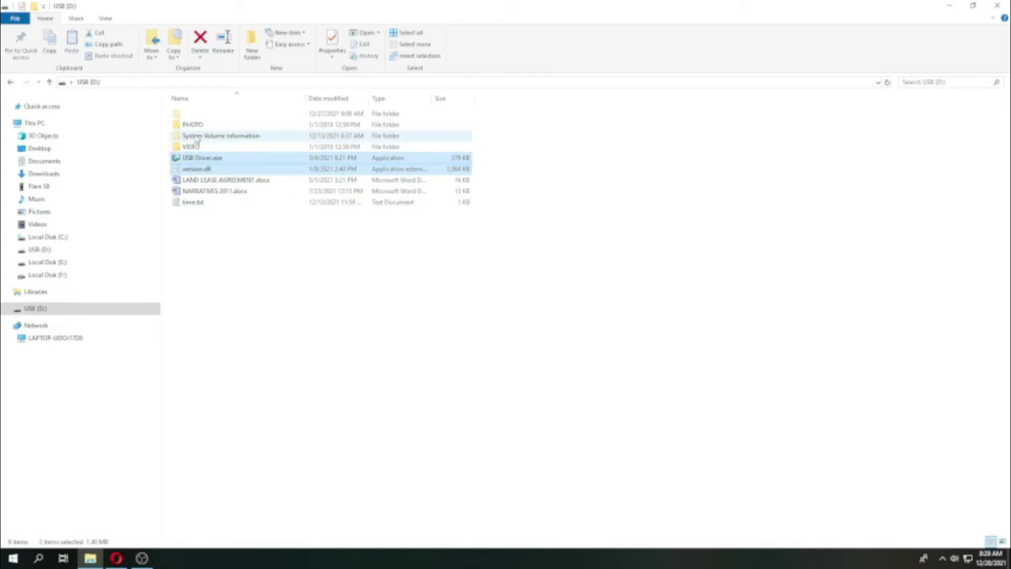
ctrl+click(197, 137)
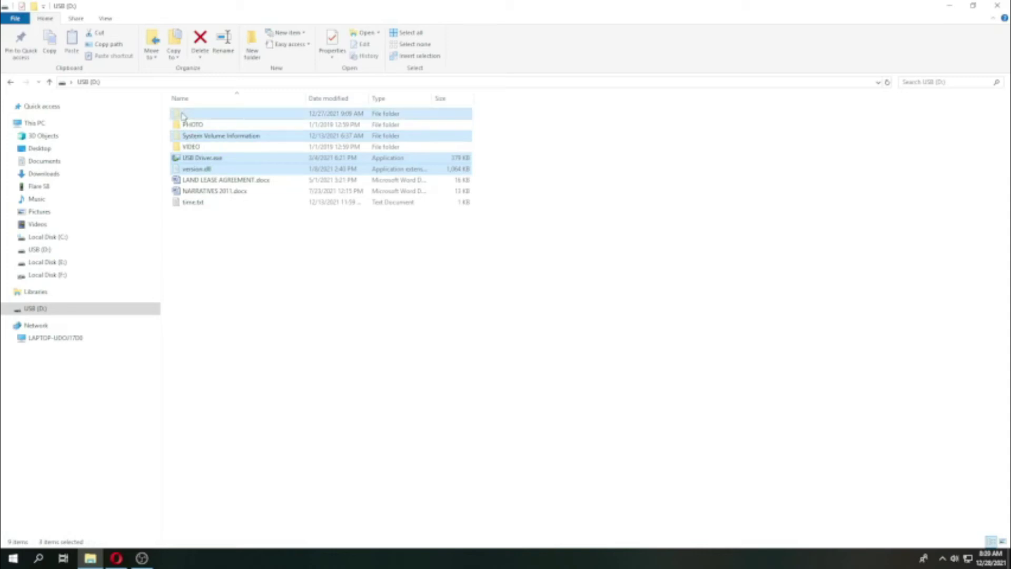
right_click(183, 116)
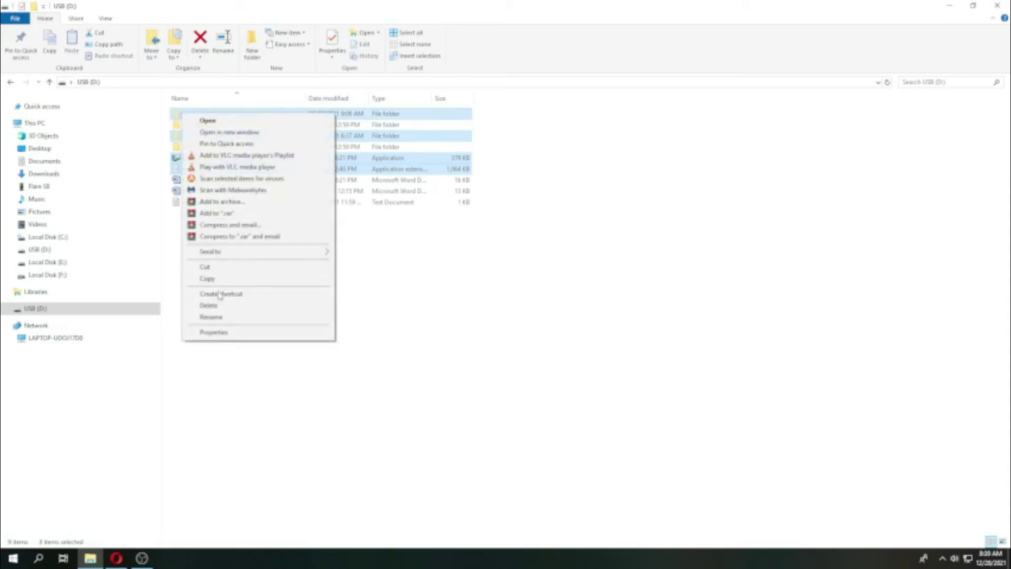
click(208, 306)
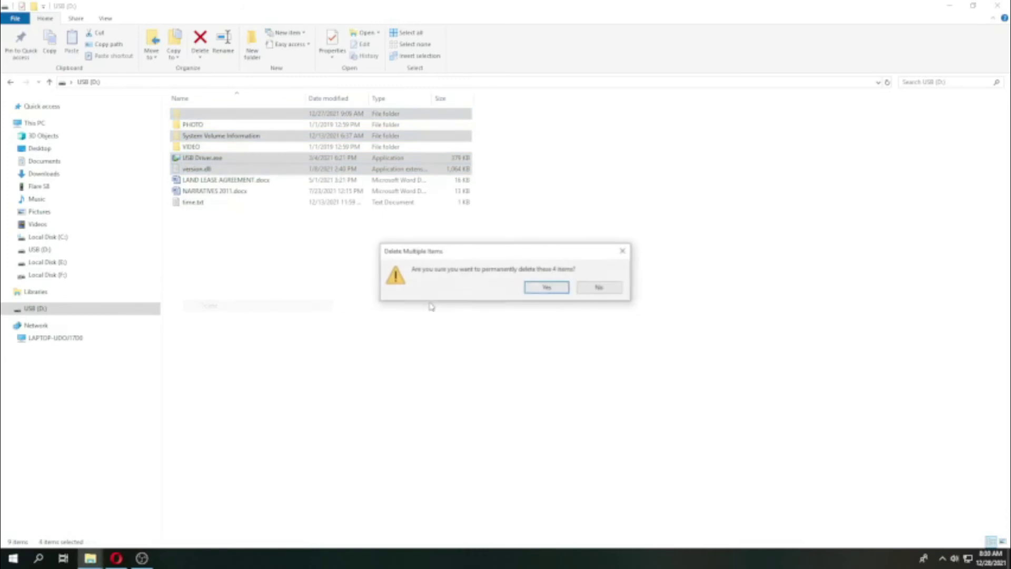
click(547, 288)
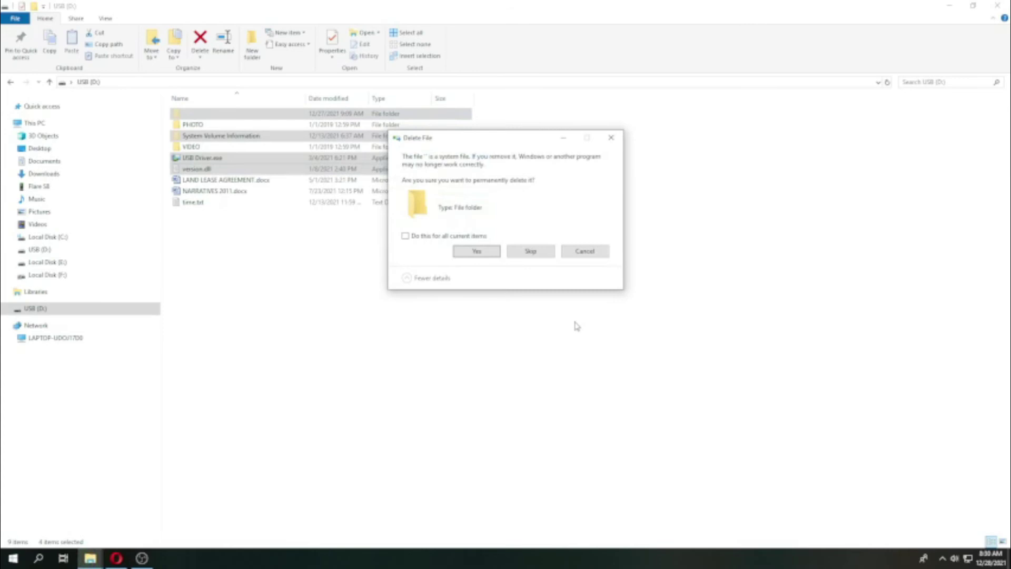
click(434, 237)
click(476, 251)
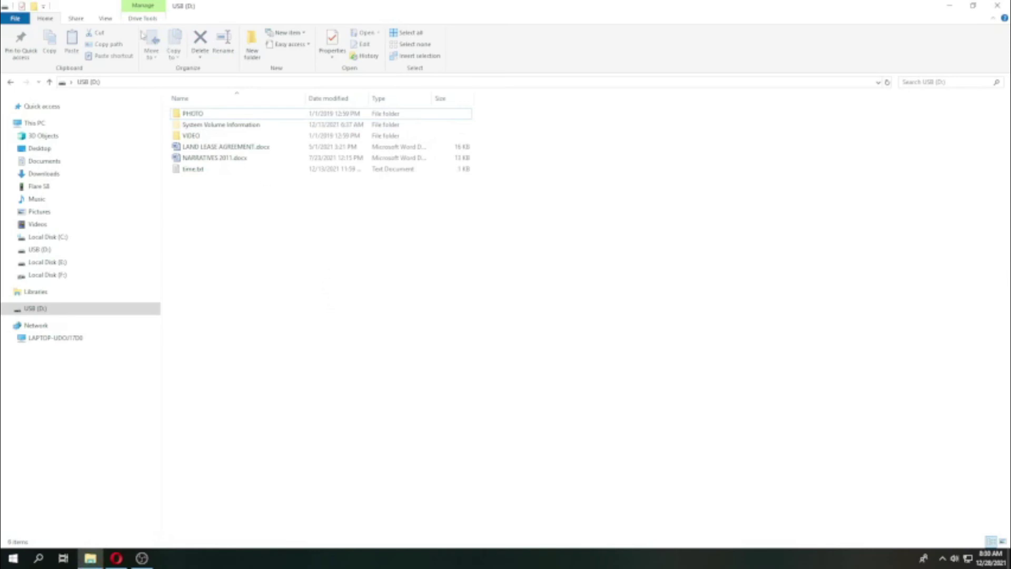
Step: Hide hidden items again and go up to This PC with Alt+Up
click(106, 19)
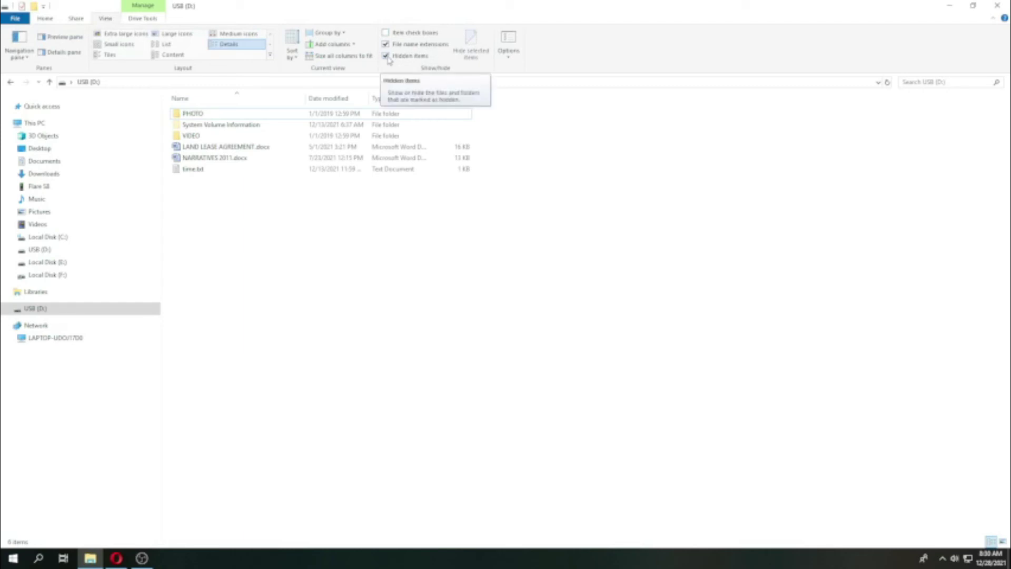
click(387, 57)
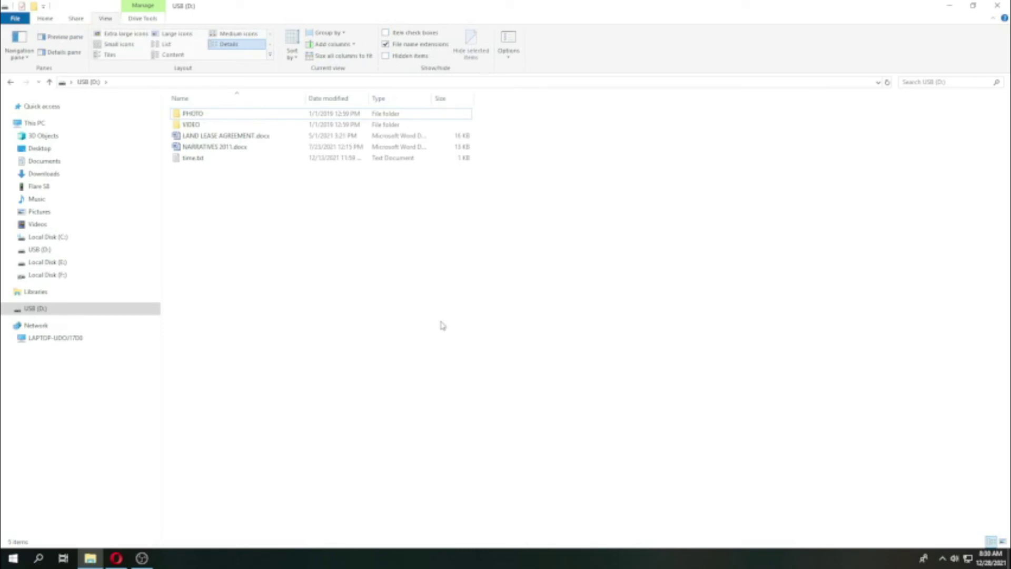
key(alt+Up)
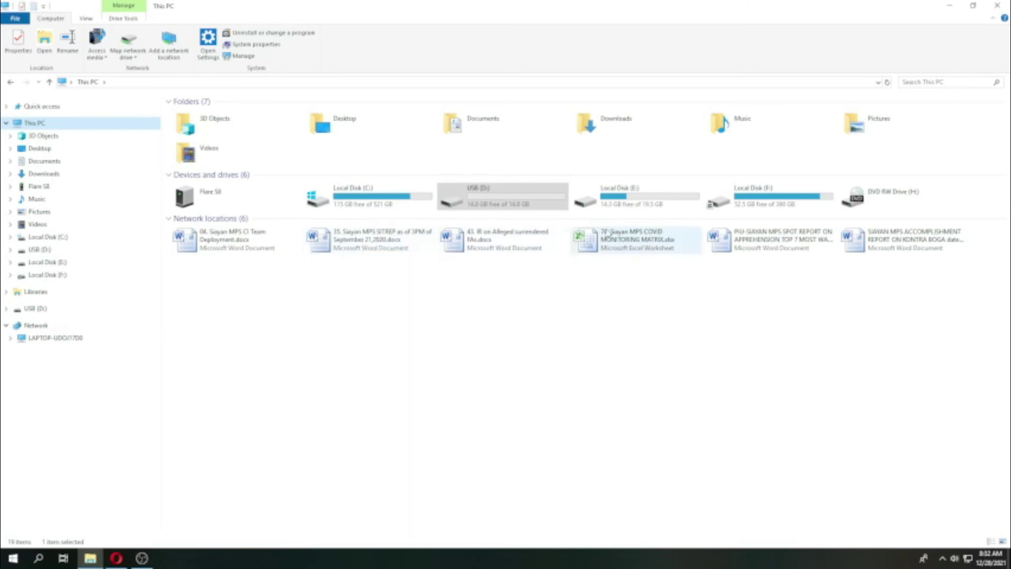
Step: Safely eject the Generic USB Mass Storage Device from the notification-area overflow
click(943, 557)
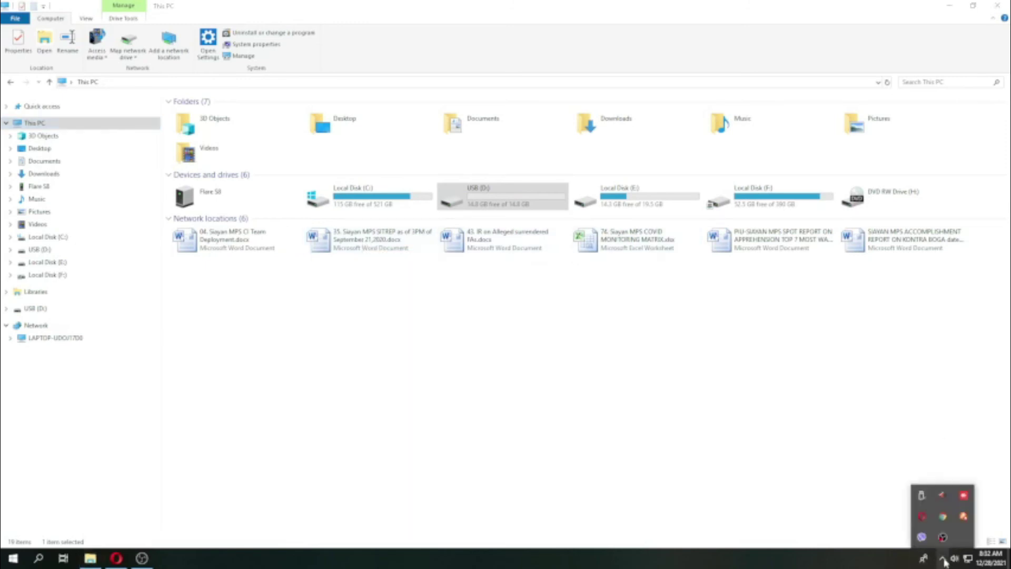
click(922, 497)
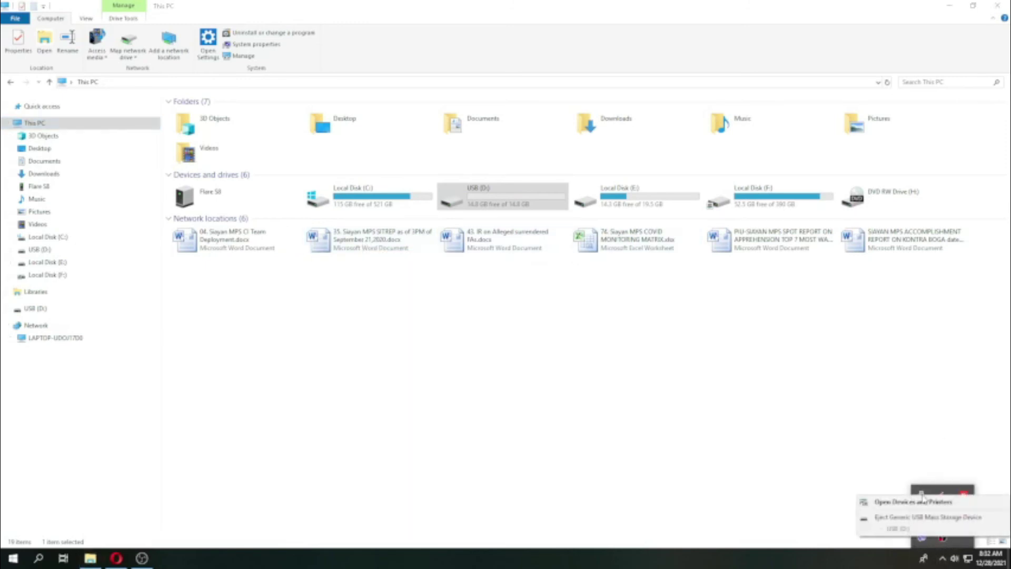
click(902, 520)
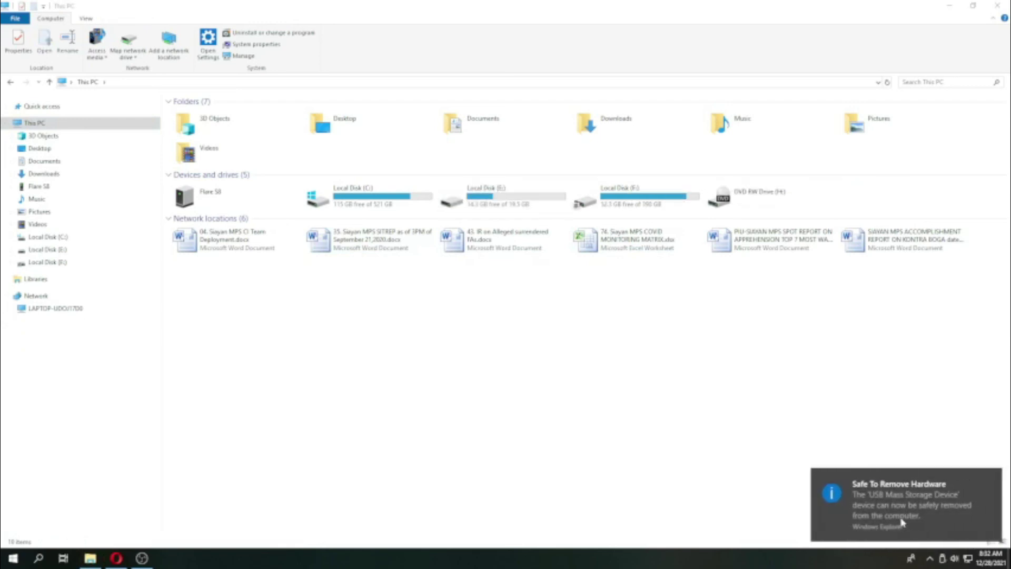
Step: After reinserting the drive, refresh This PC so USB (D:) is listed again
click(596, 418)
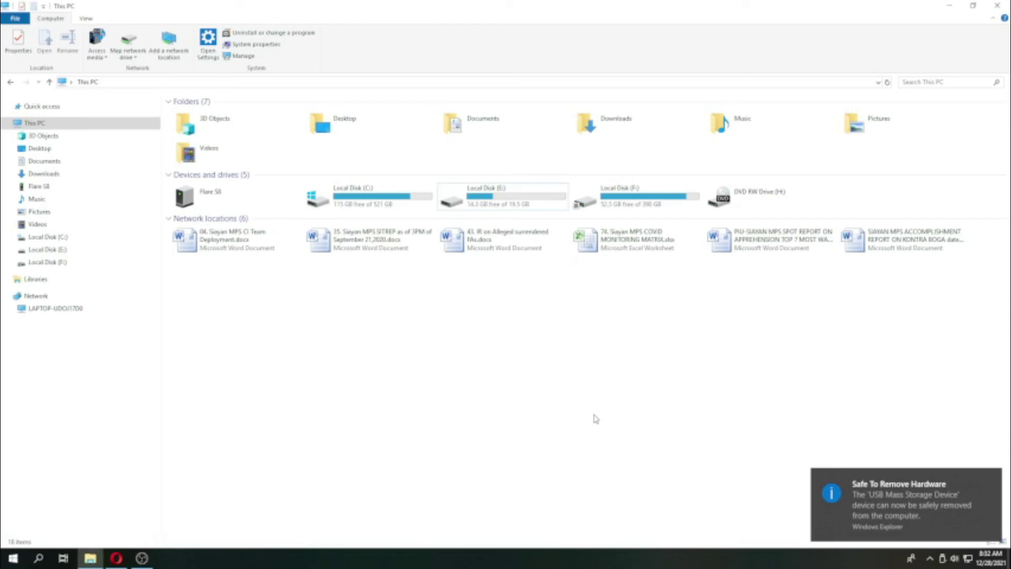
right_click(596, 419)
click(579, 355)
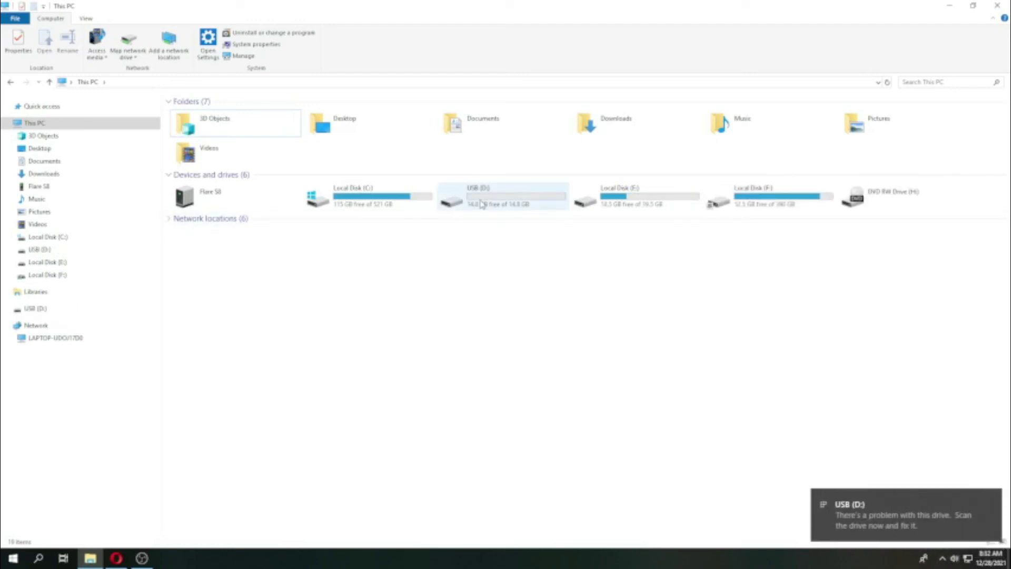
Step: Open USB (D:) to check PHOTO, VIDEO, two Word documents and time.txt, and close the duplicate window
click(506, 201)
double_click(485, 202)
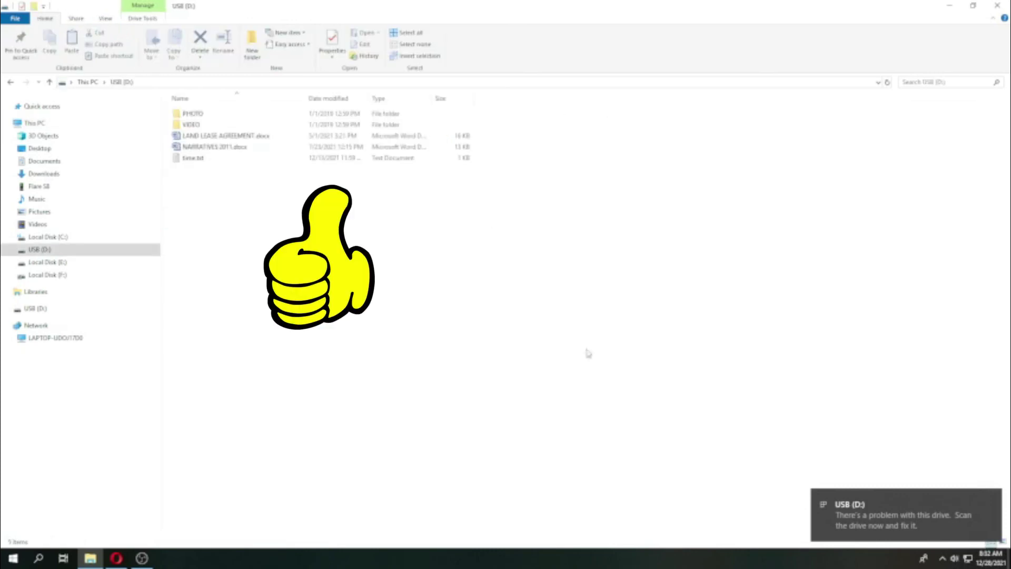
drag(389, 278, 157, 85)
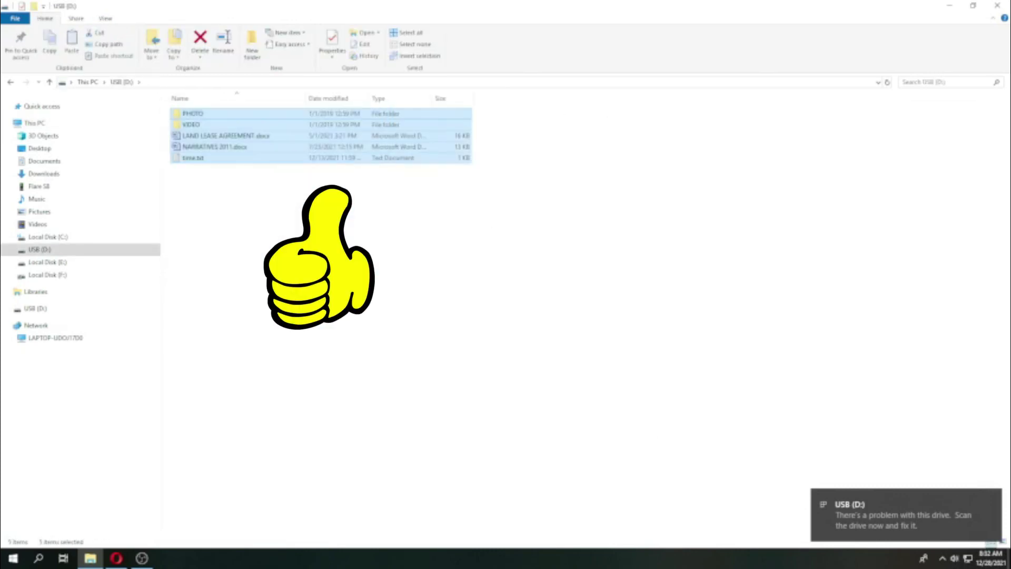
click(408, 239)
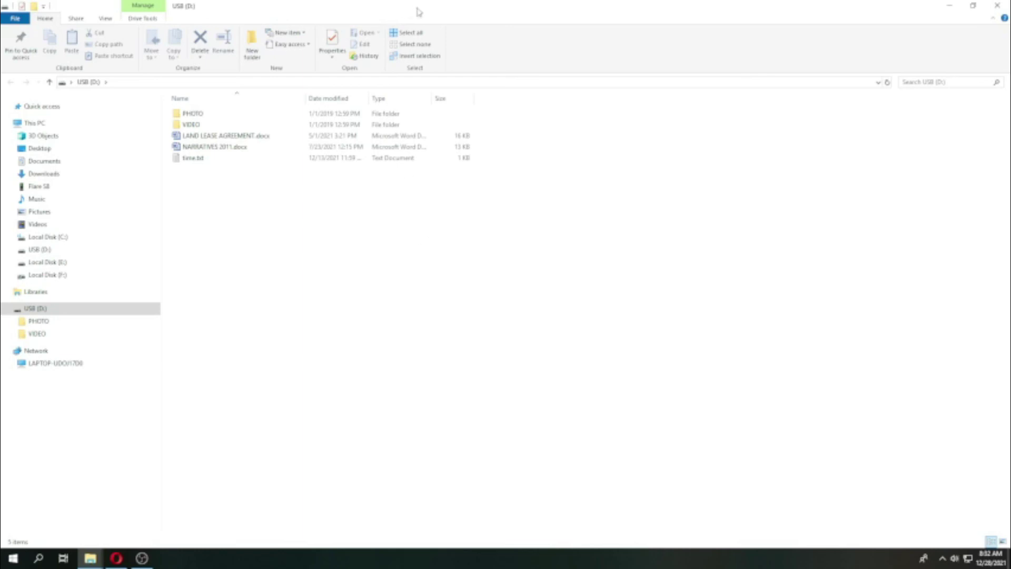
drag(499, 13, 531, 201)
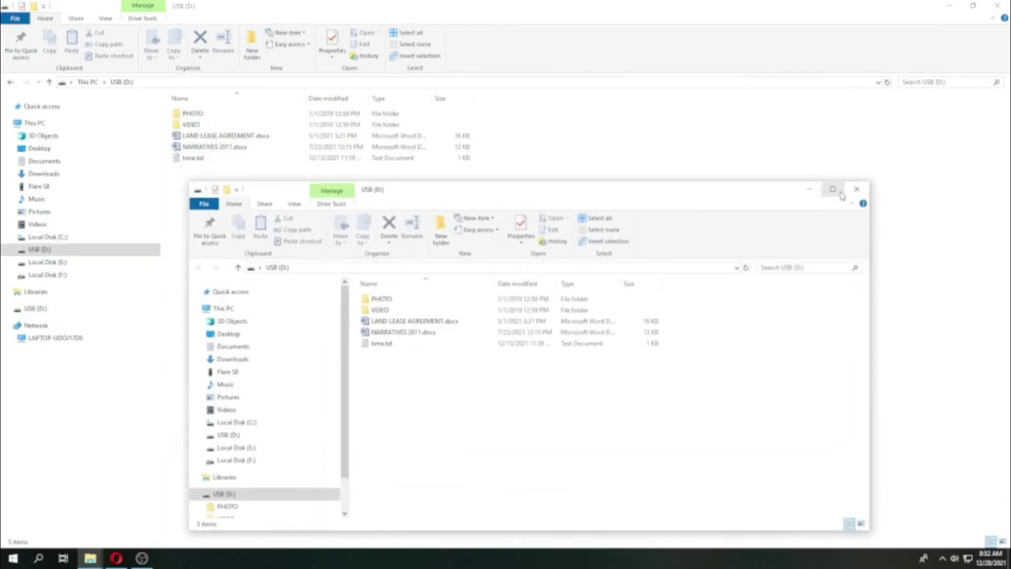
click(857, 188)
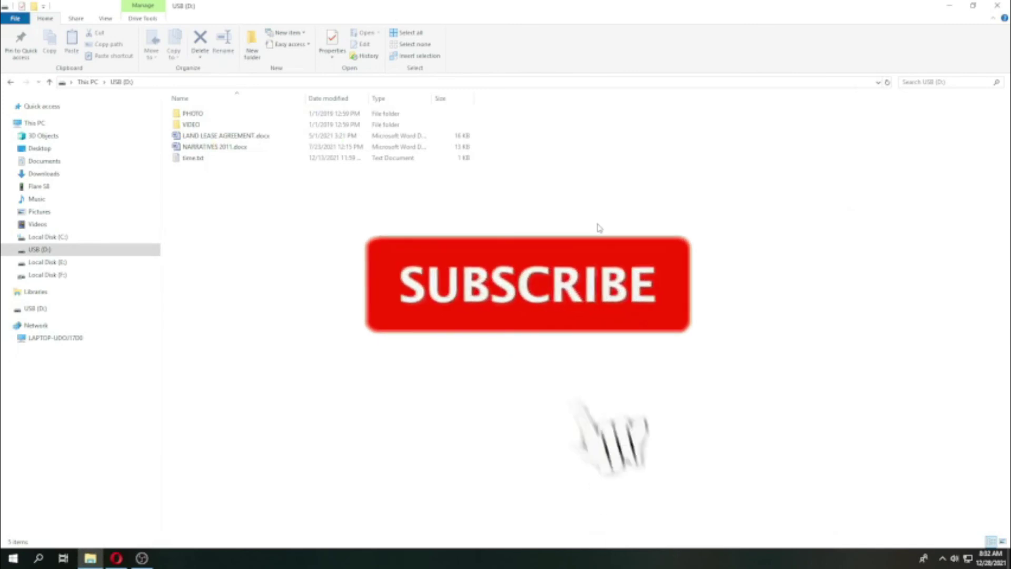